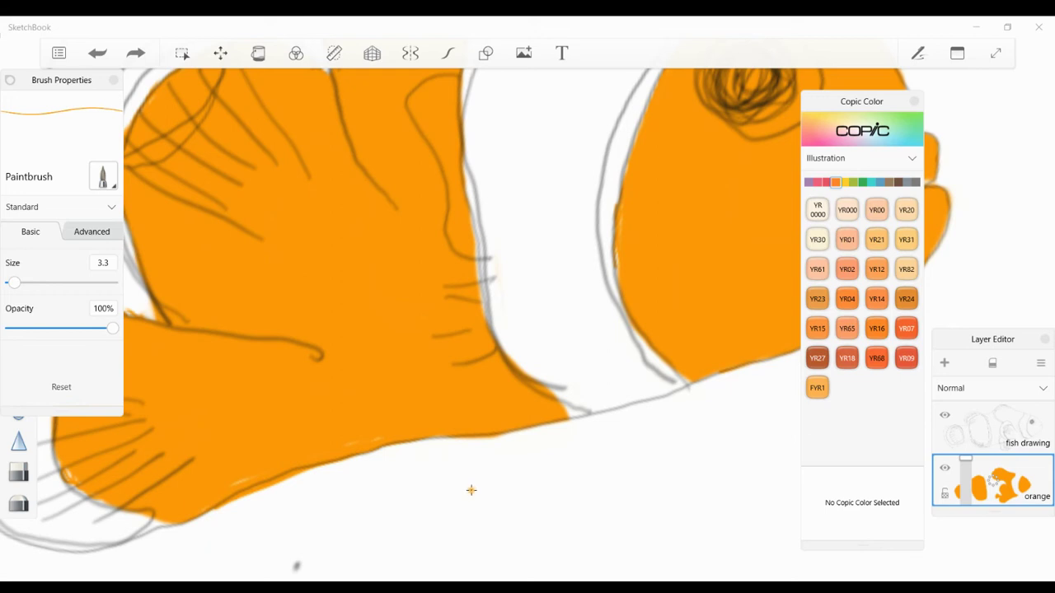
Step: Fill the white gaps along the belly edge and lower fin edge in orange with the Paintbrush at size 4.8
scroll(470, 490, down, 10)
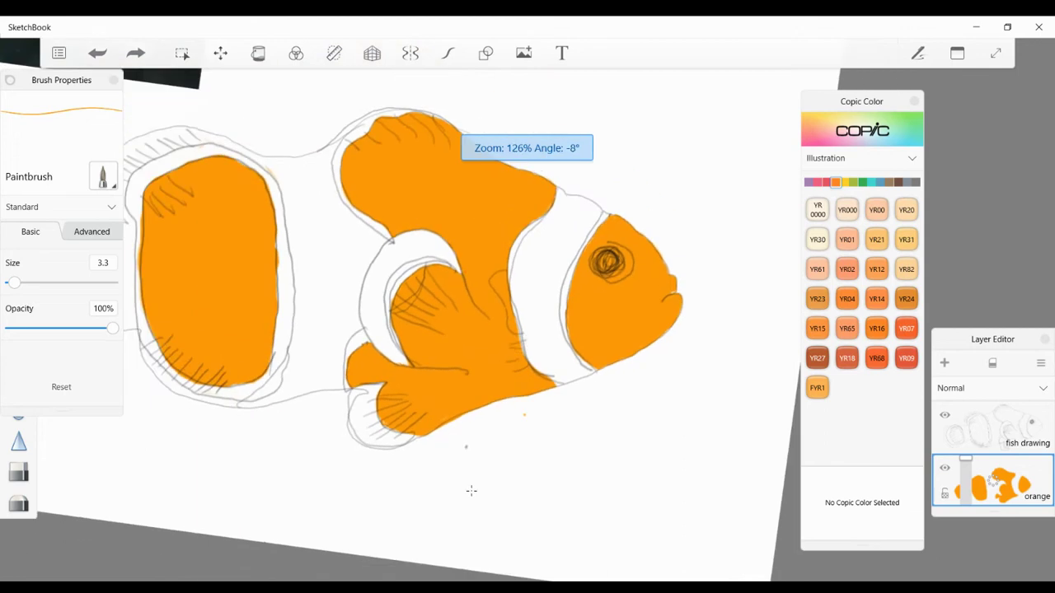
scroll(467, 496, down, 2)
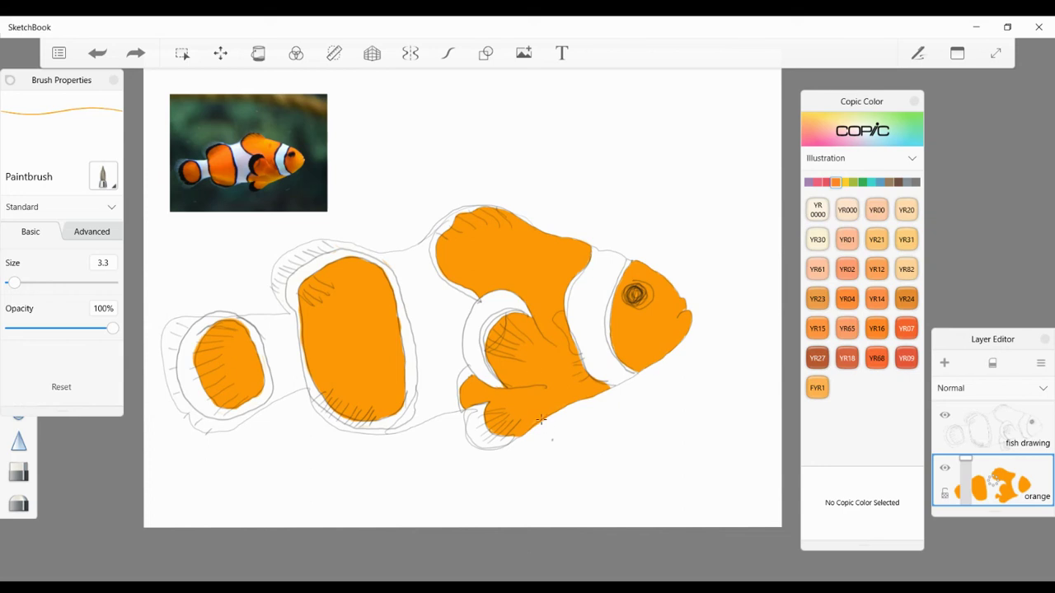
scroll(590, 391, up, 10)
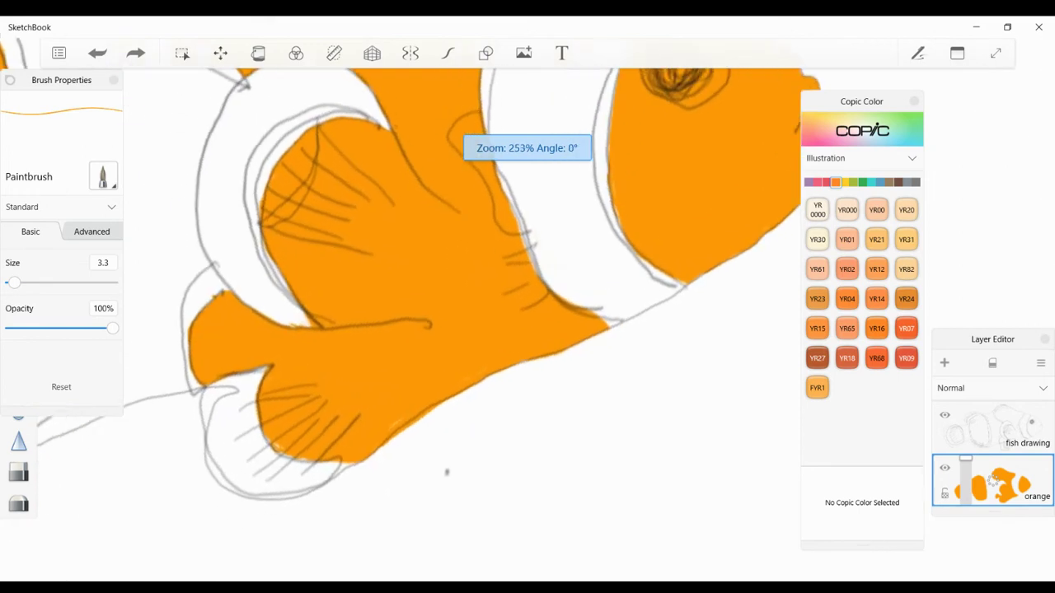
scroll(541, 418, up, 4)
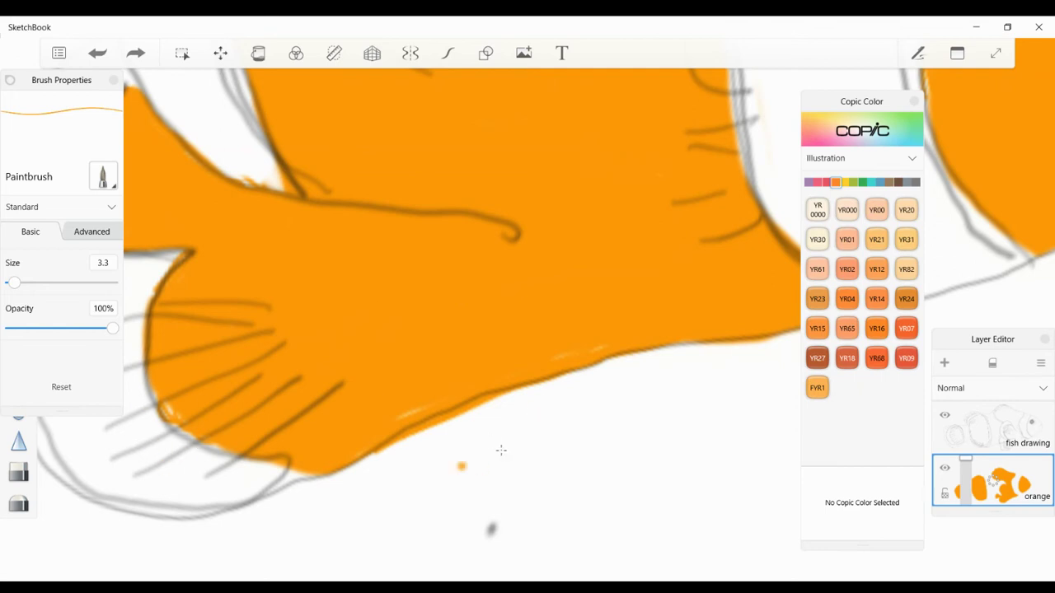
click(103, 177)
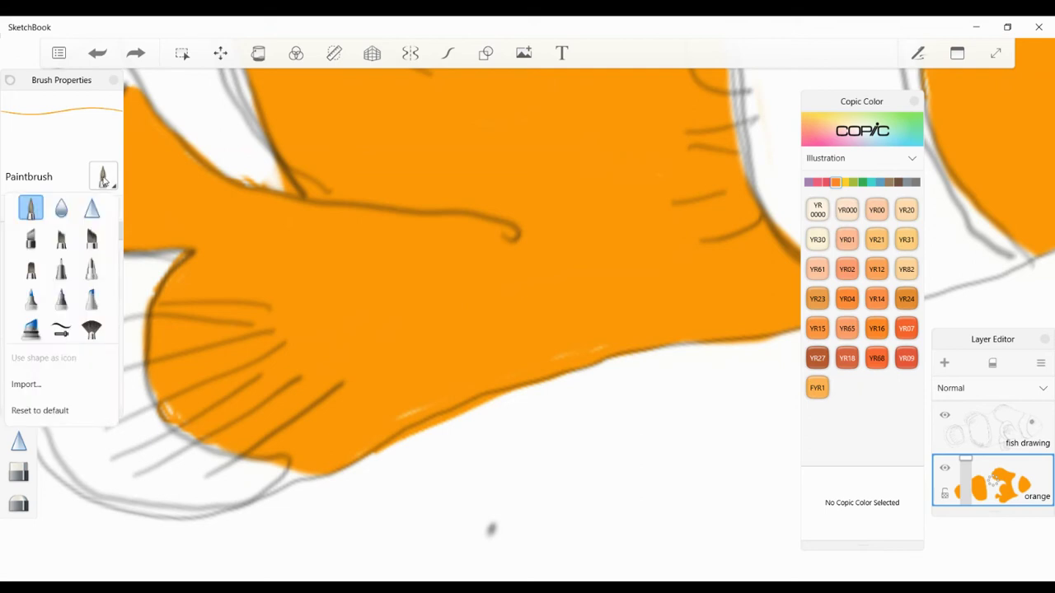
click(103, 177)
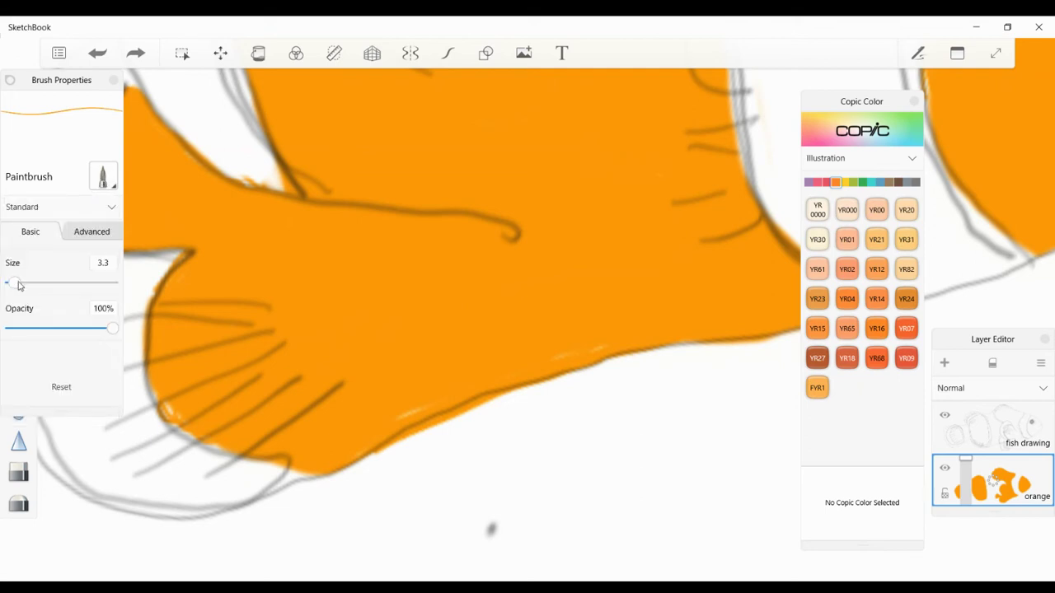
drag(18, 283, 20, 281)
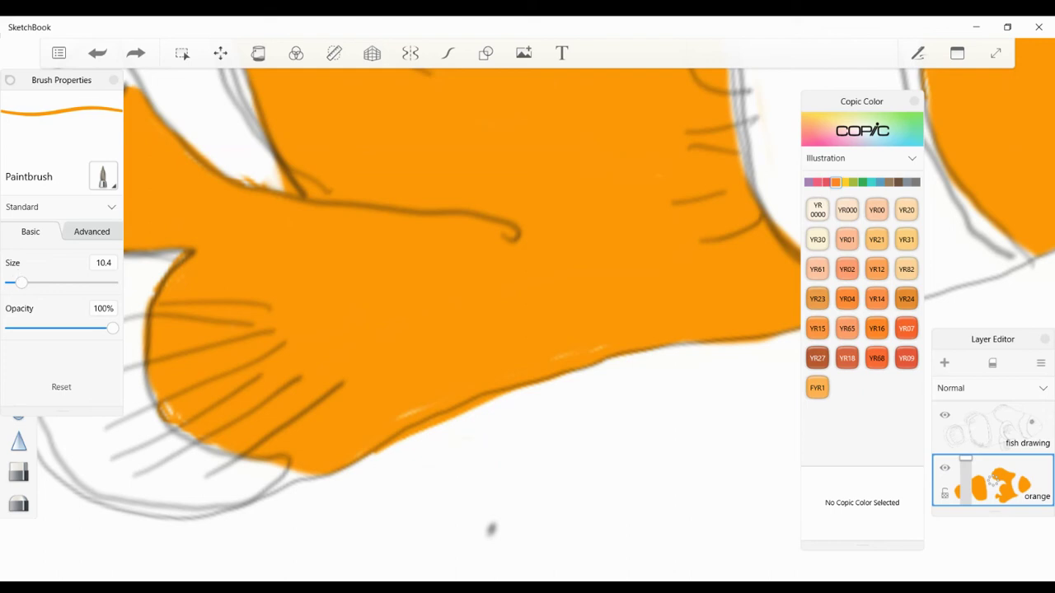
drag(20, 281, 16, 281)
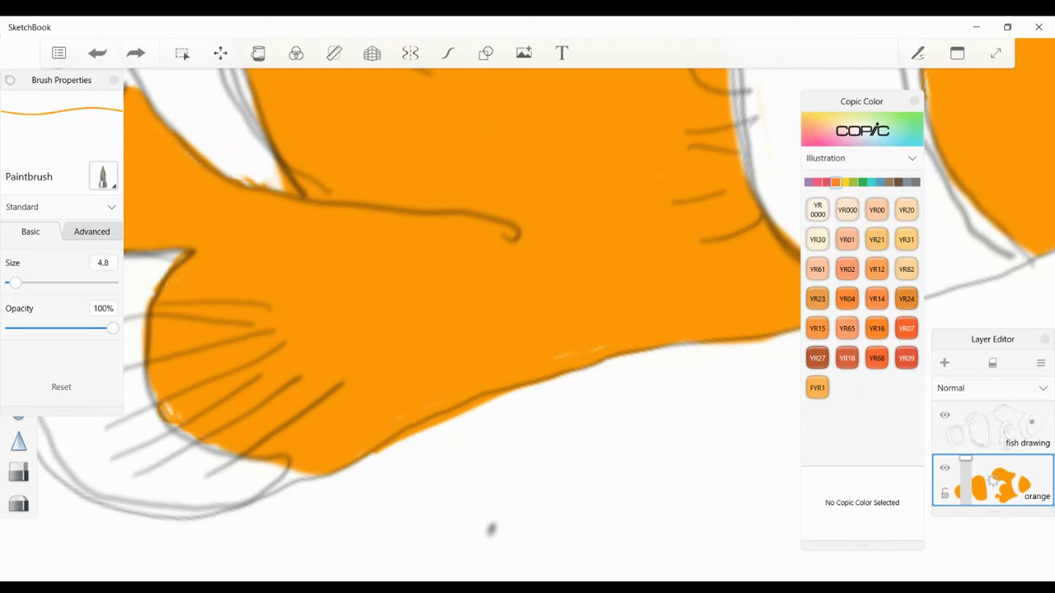
drag(552, 359, 605, 348)
mouse_move(173, 405)
mouse_down()
mouse_move(168, 424)
mouse_move(151, 398)
mouse_move(181, 433)
mouse_move(284, 468)
mouse_up()
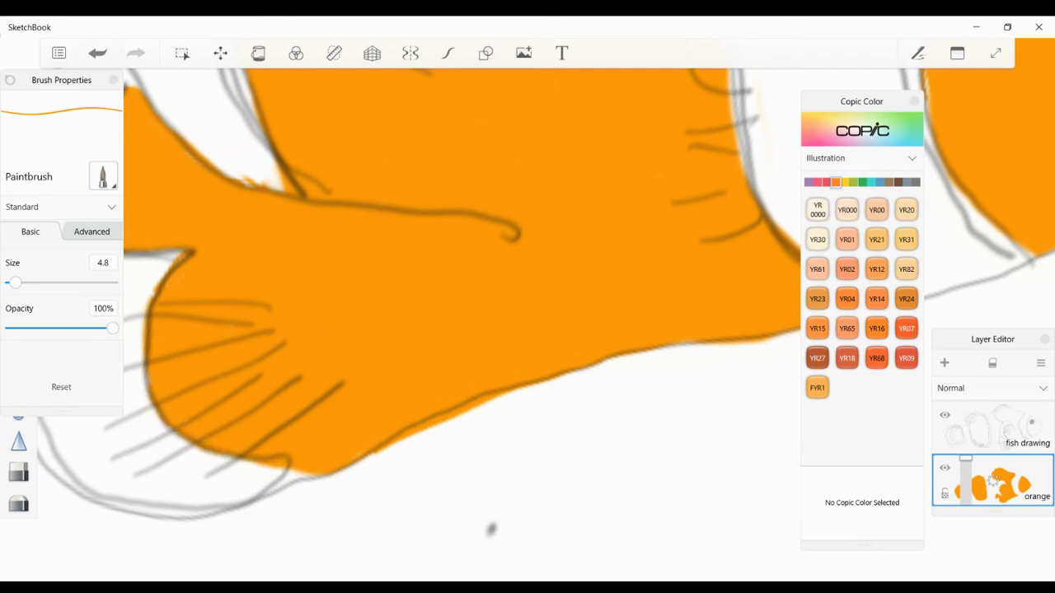
drag(357, 461, 378, 452)
Step: Paint orange up to the sketch outline around the small fin lobe above the lower fin
scroll(495, 305, down, 5)
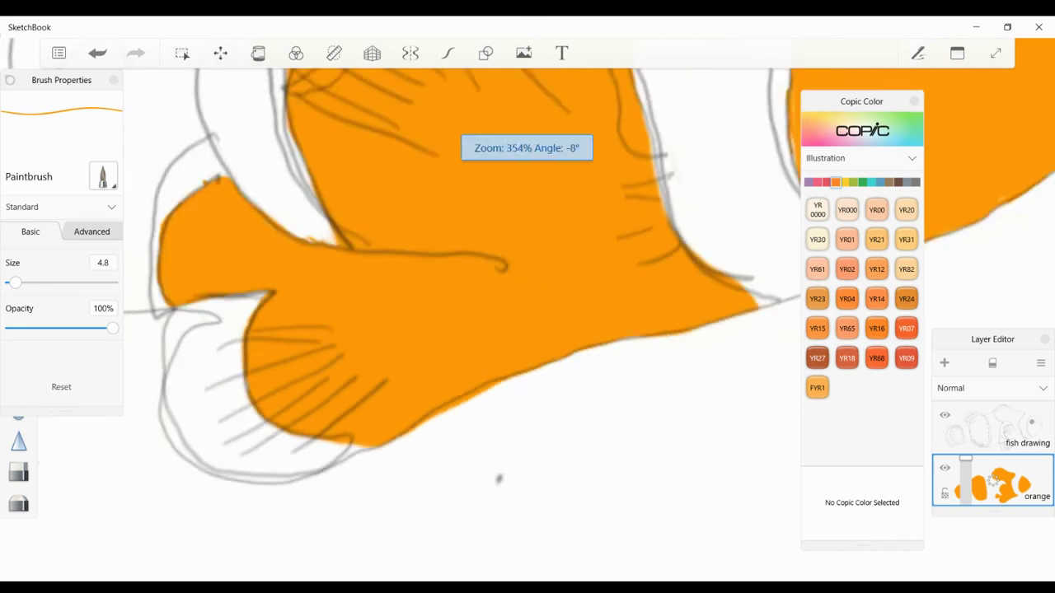
scroll(362, 313, up, 8)
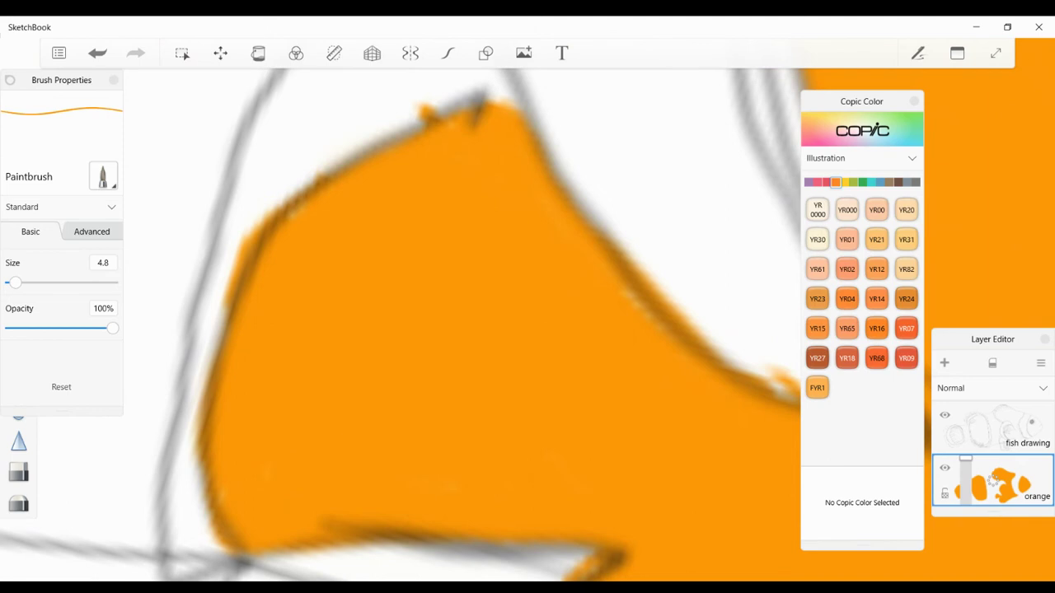
drag(209, 484, 209, 516)
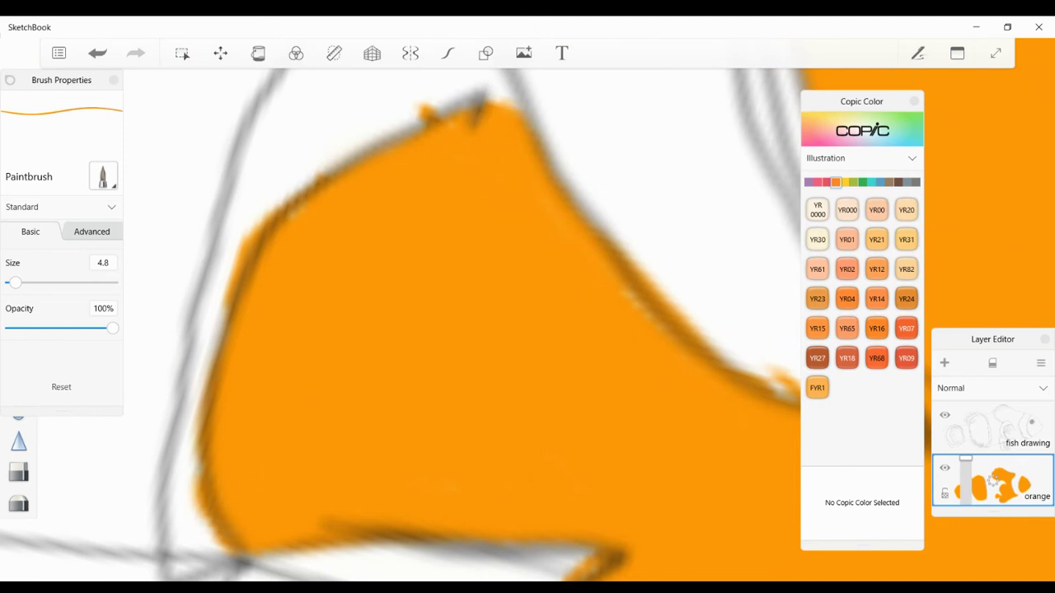
mouse_move(289, 211)
mouse_down()
mouse_move(289, 196)
mouse_move(416, 130)
mouse_move(504, 100)
mouse_move(524, 115)
mouse_up()
drag(625, 291, 664, 329)
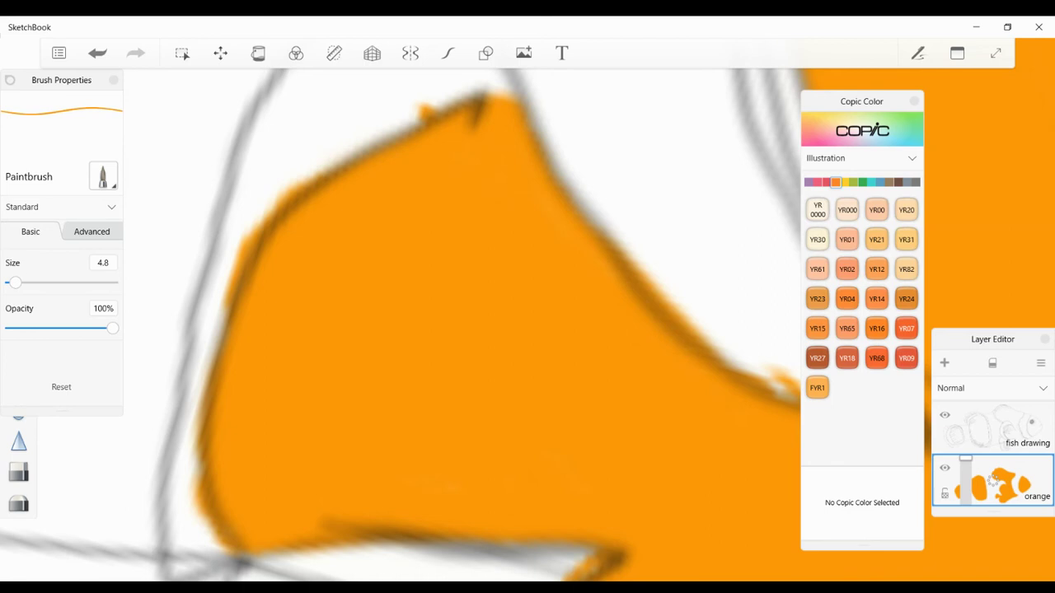
Step: Fill the gaps along the upper curved edge of the side fin with orange
scroll(461, 325, down, 6)
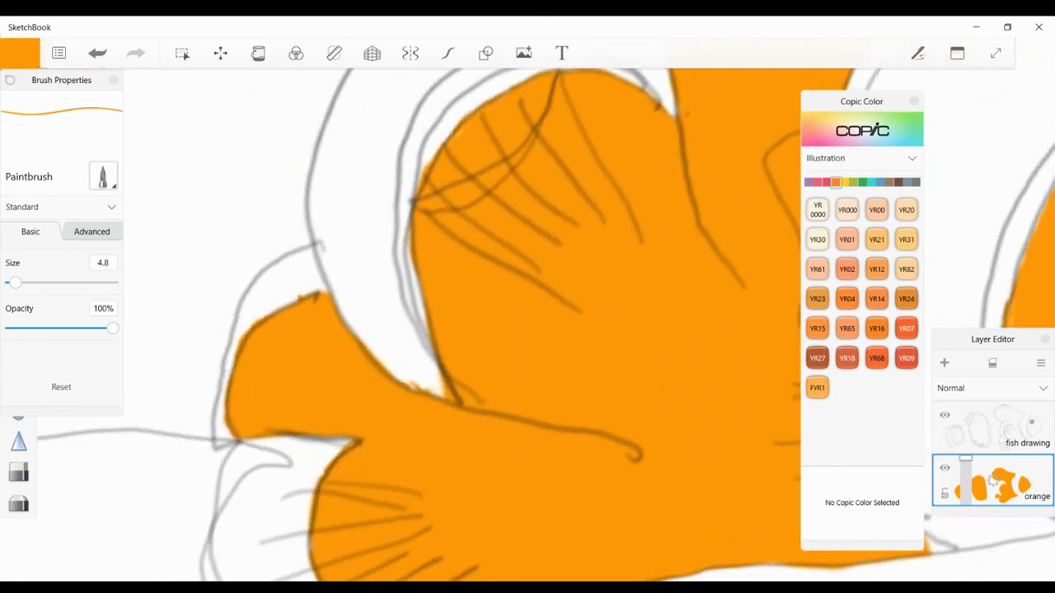
scroll(527, 149, up, 9)
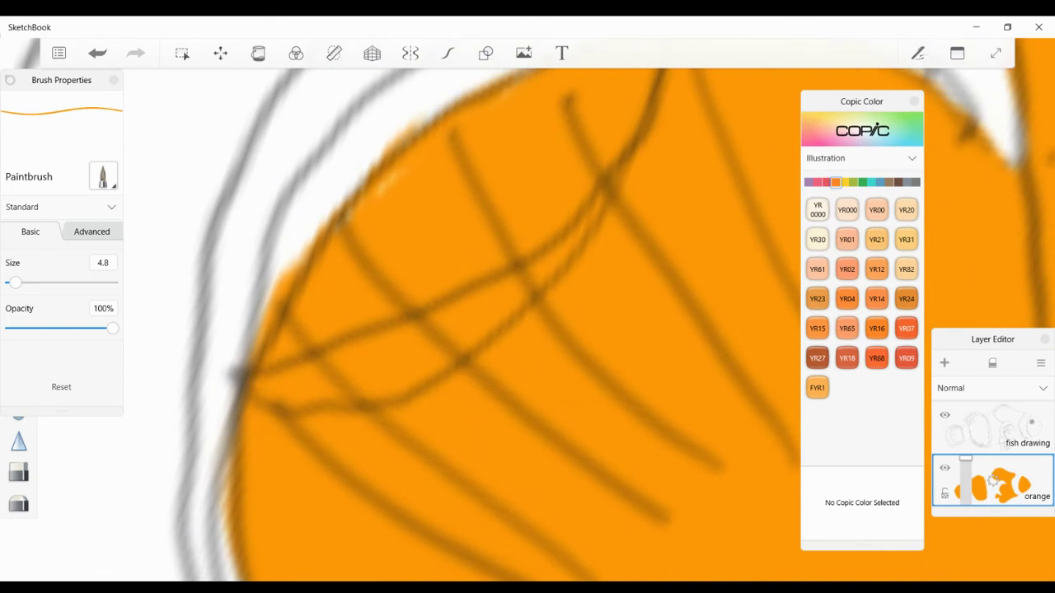
drag(396, 175, 330, 221)
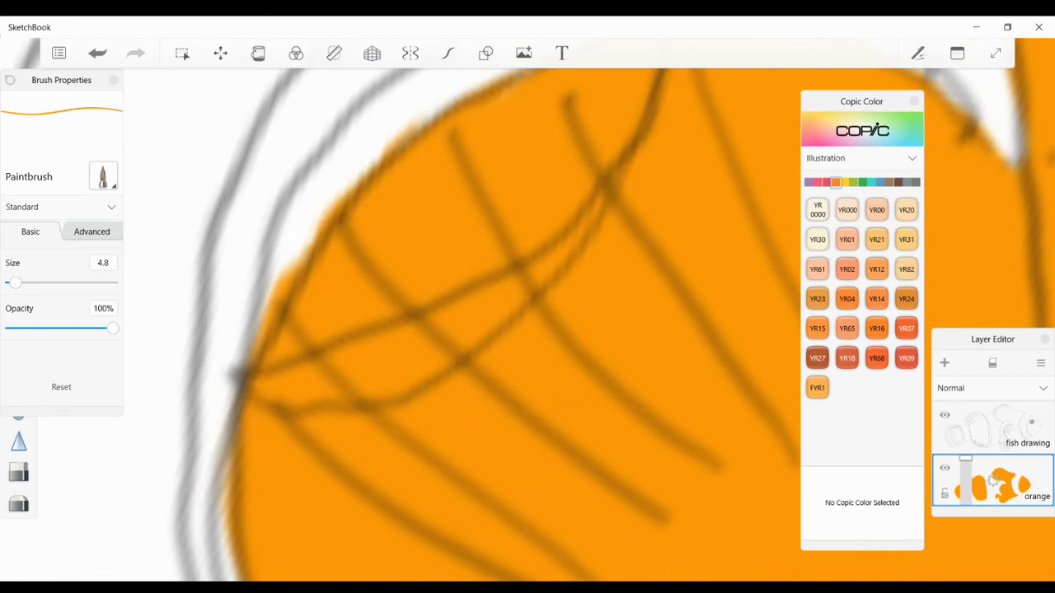
drag(606, 179, 410, 285)
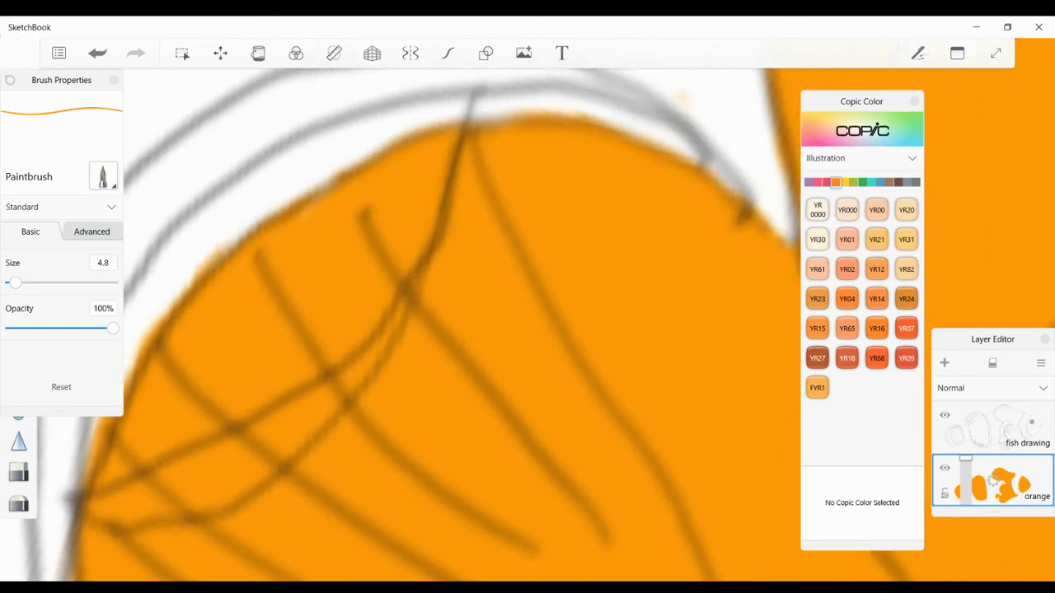
drag(331, 183, 271, 216)
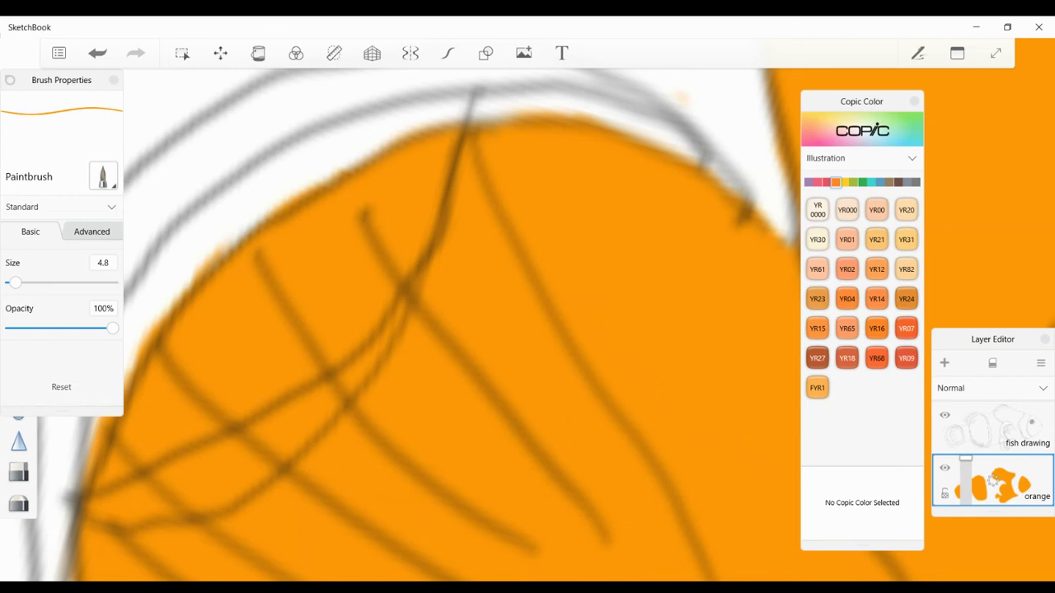
scroll(528, 296, down, 4)
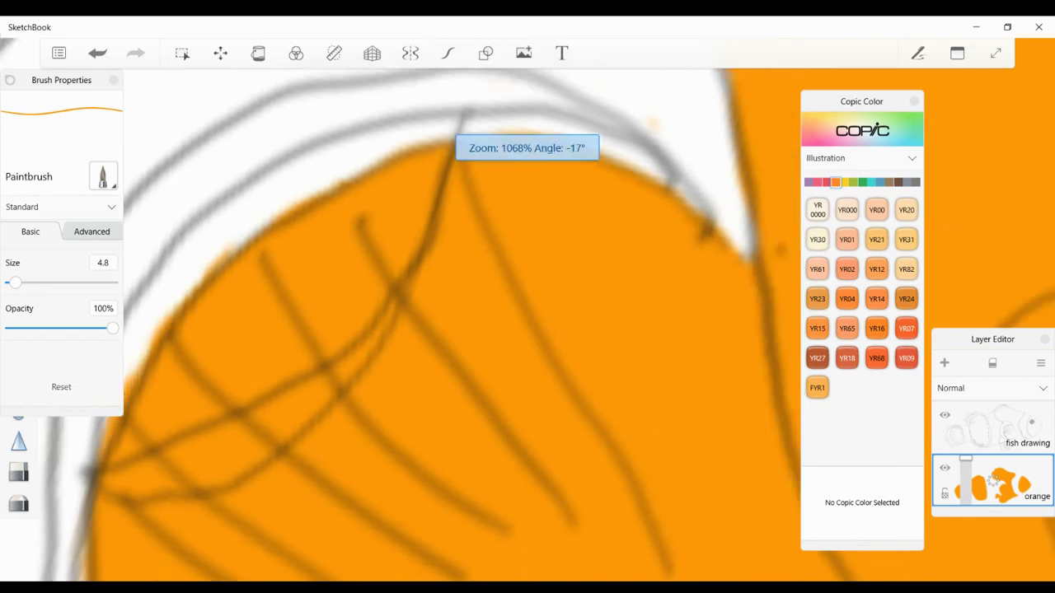
Step: Extend the orange to the sketch line where the body meets the white band behind the head
mouse_move(697, 264)
mouse_down()
mouse_move(513, 275)
mouse_move(341, 256)
mouse_up()
mouse_move(492, 568)
mouse_down()
mouse_move(435, 399)
mouse_move(415, 281)
mouse_up()
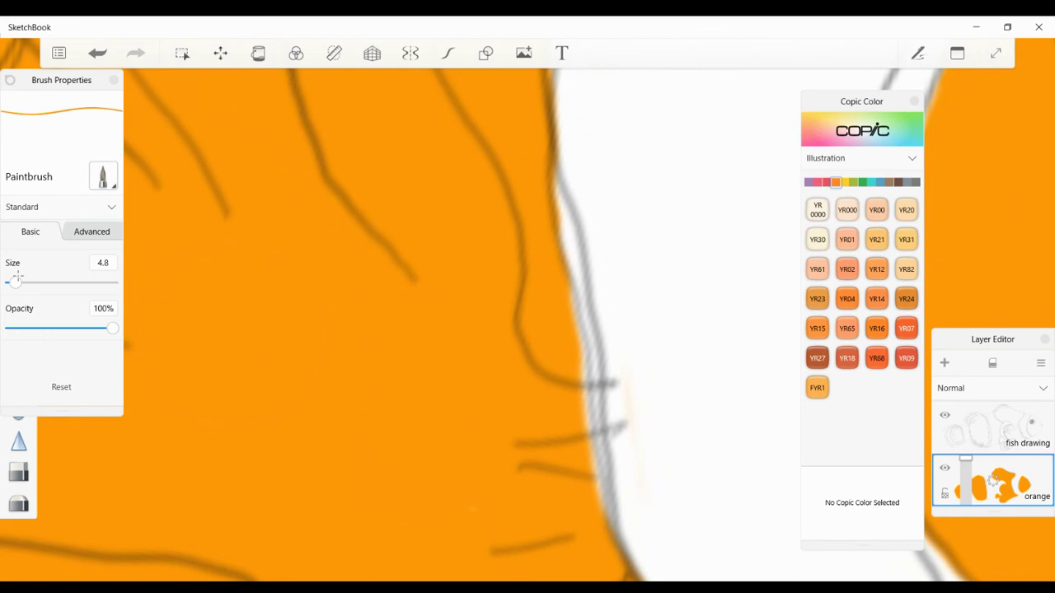
drag(574, 288, 605, 511)
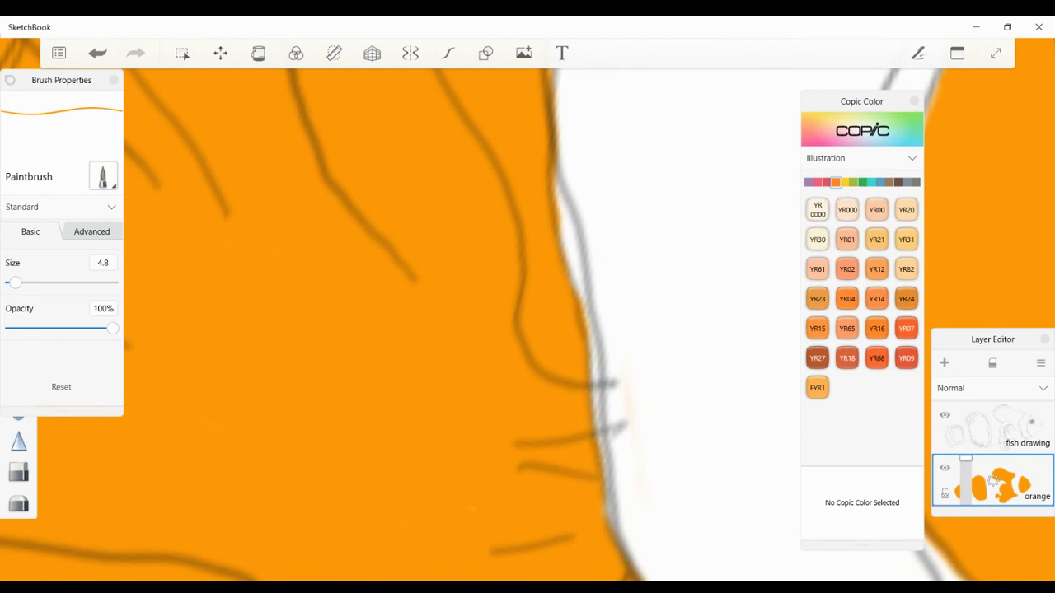
Step: Erase the orange overspill below the belly outline with the Hard Eraser at size 5.2
click(103, 176)
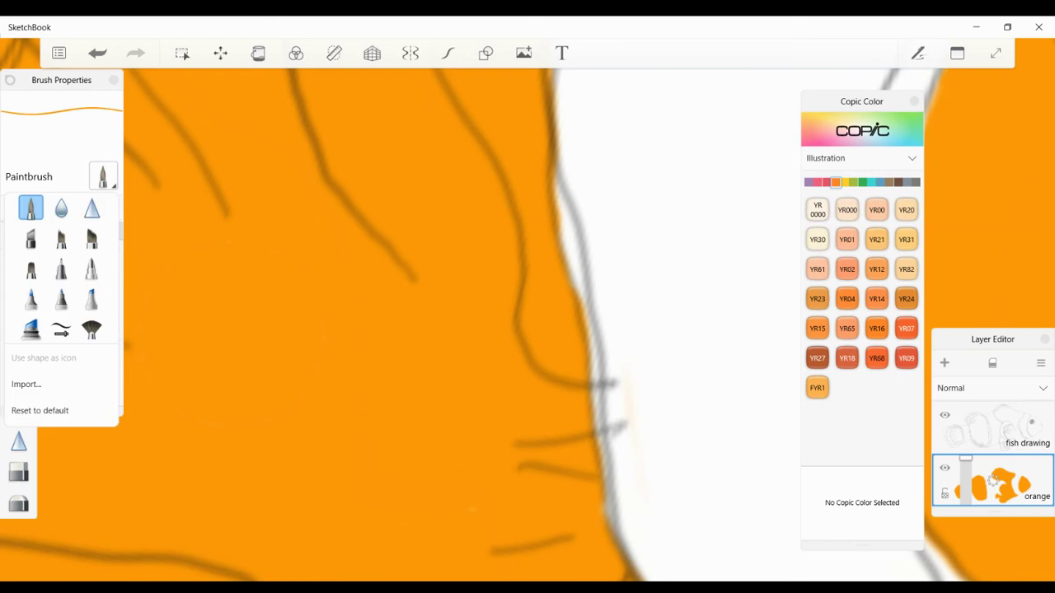
click(30, 208)
click(114, 80)
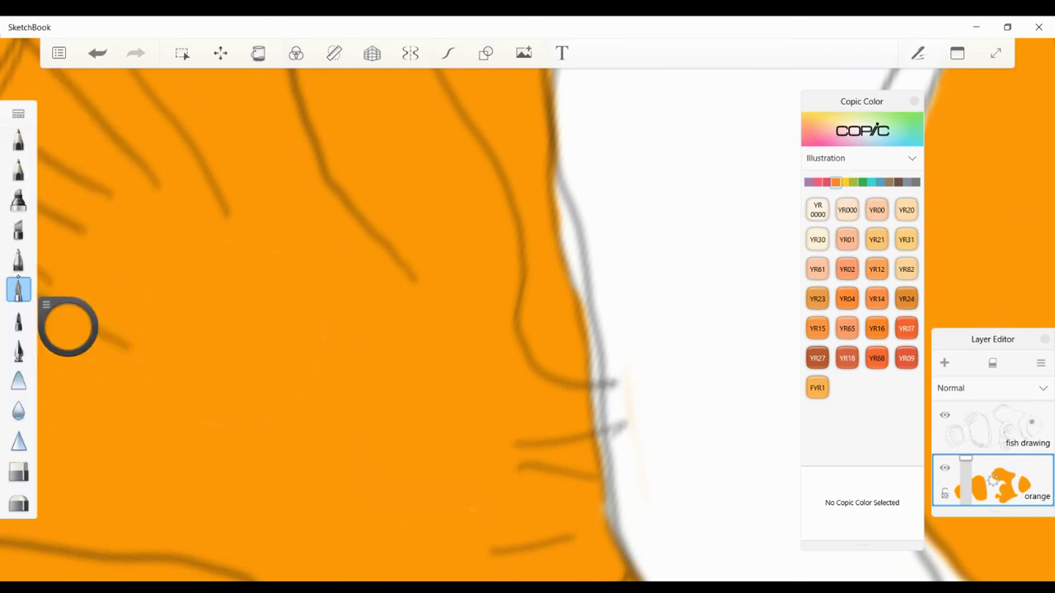
double_click(18, 473)
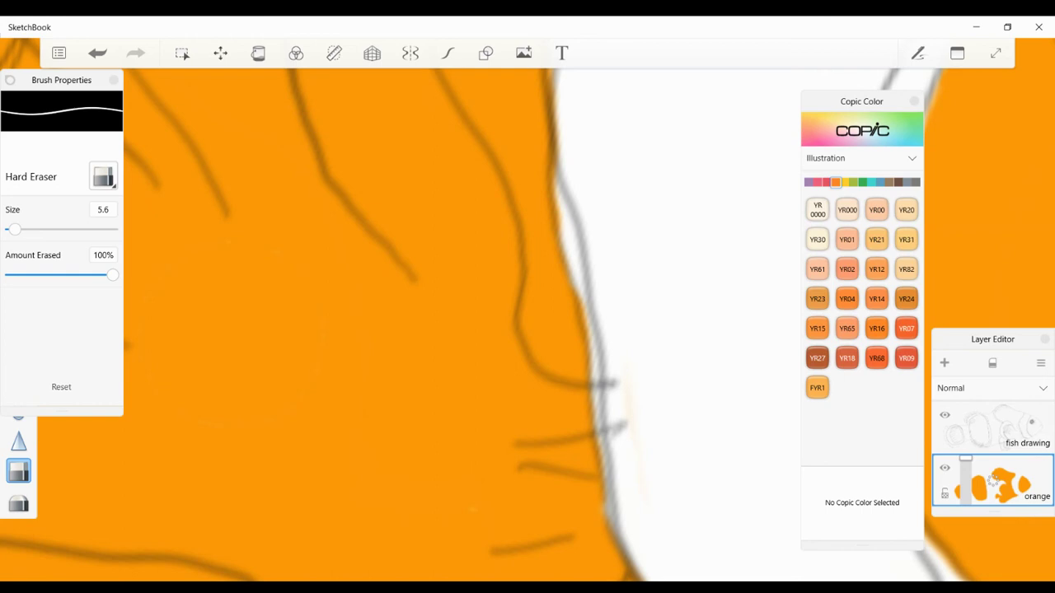
scroll(462, 325, down, 10)
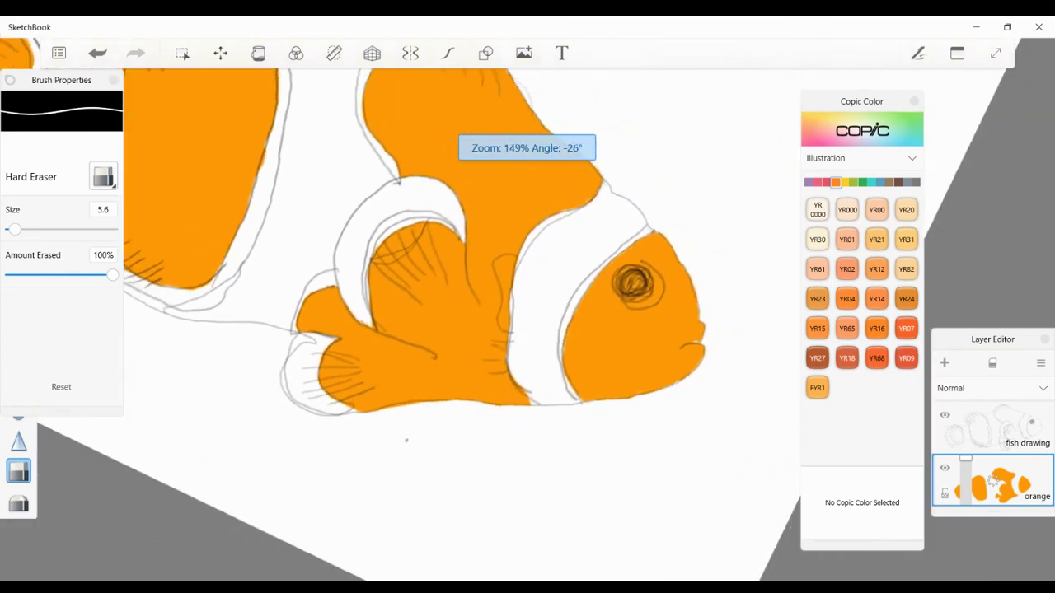
scroll(461, 324, up, 3)
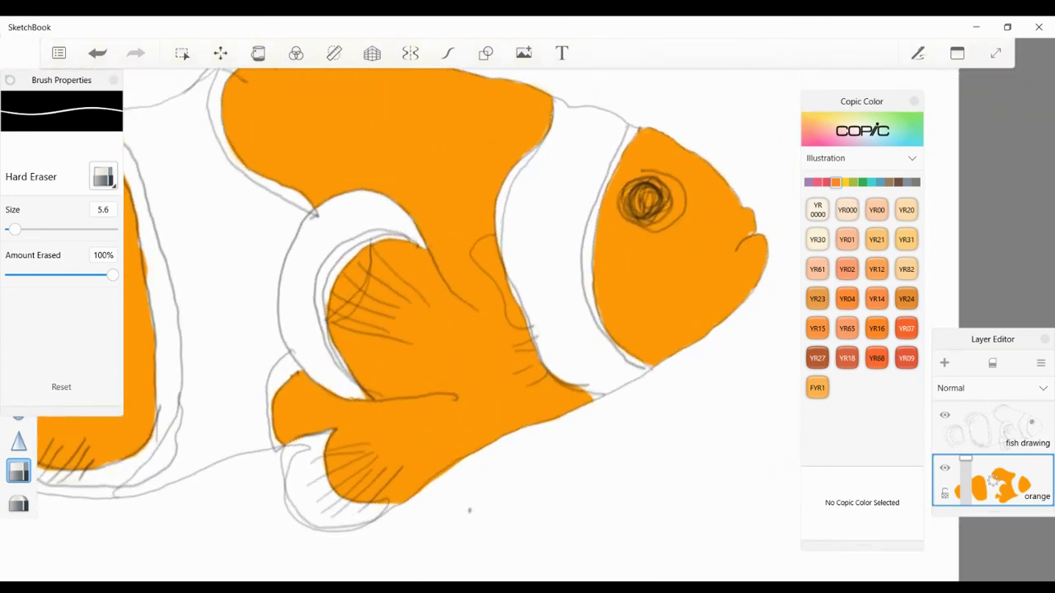
scroll(461, 325, up, 8)
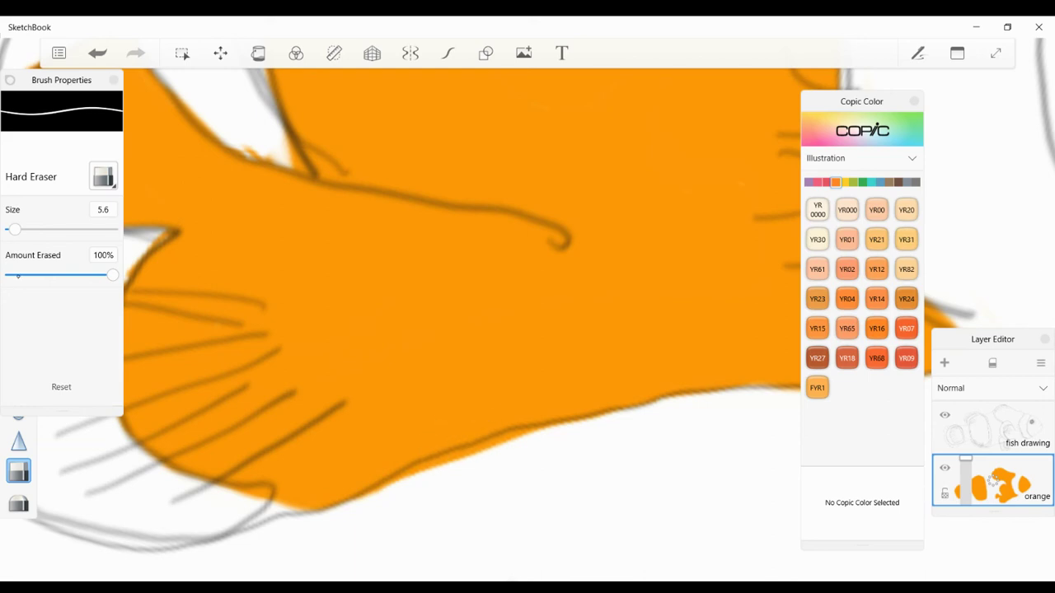
drag(15, 229, 14, 229)
drag(527, 433, 359, 496)
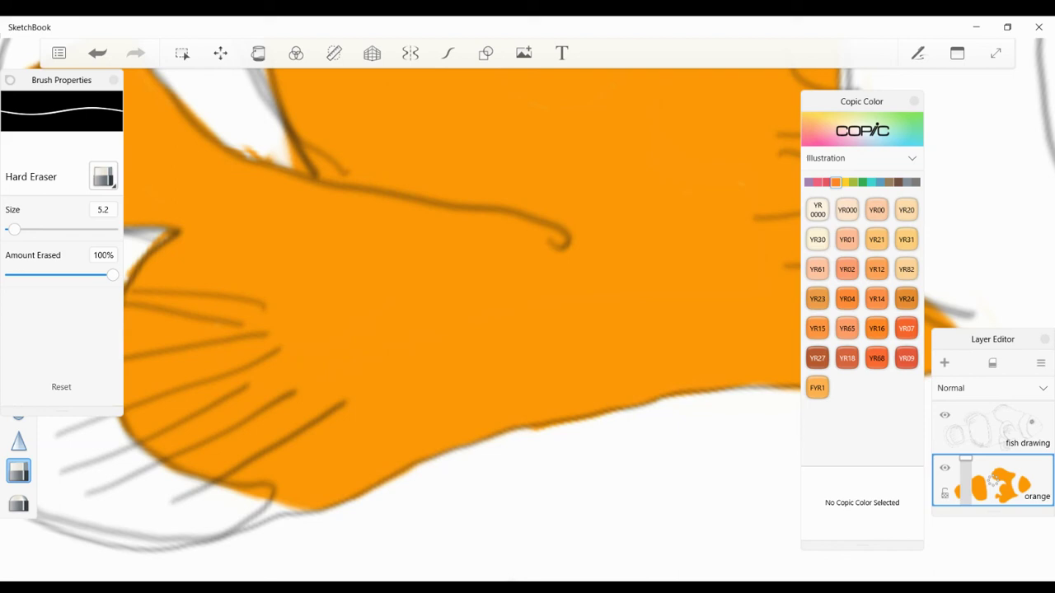
drag(528, 430, 545, 428)
Step: Try to erase the orange overspill in the white notch between the side fin and the small fin lobe
mouse_move(236, 150)
mouse_down()
mouse_move(297, 169)
mouse_move(289, 135)
mouse_up()
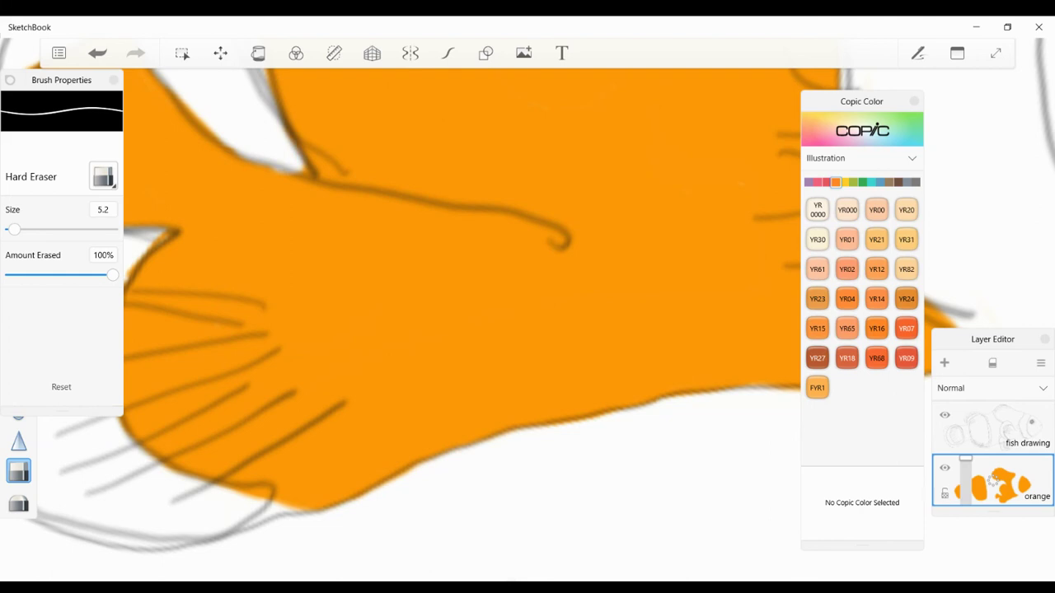
drag(294, 175, 275, 171)
key(ctrl+z)
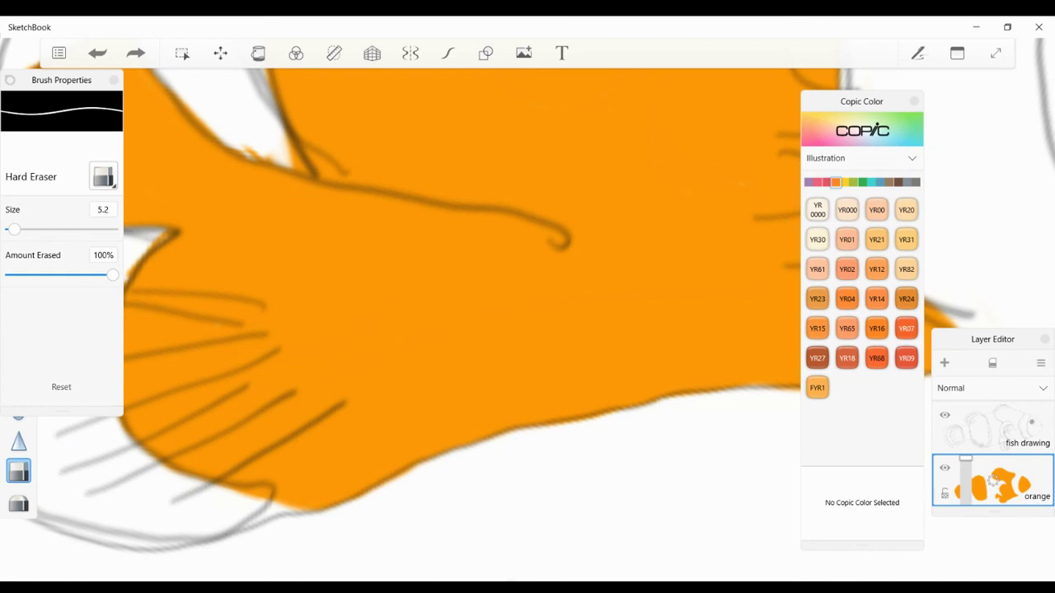
Step: Erase the orange overspill at the tip of the white notch beside the side fin, reducing the Hard Eraser size to 3.0
scroll(186, 96, up, 6)
mouse_move(379, 282)
mouse_down()
mouse_move(353, 283)
mouse_move(449, 324)
mouse_move(416, 320)
mouse_up()
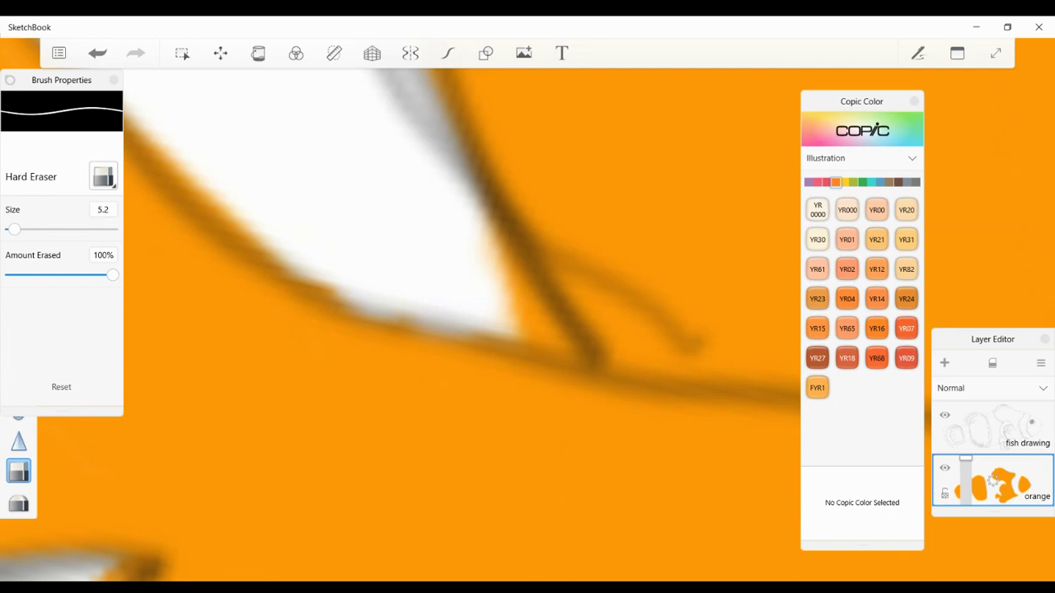
drag(18, 277, 16, 277)
mouse_move(497, 268)
mouse_down()
mouse_move(533, 321)
mouse_move(515, 328)
mouse_move(489, 234)
mouse_up()
drag(550, 321, 568, 349)
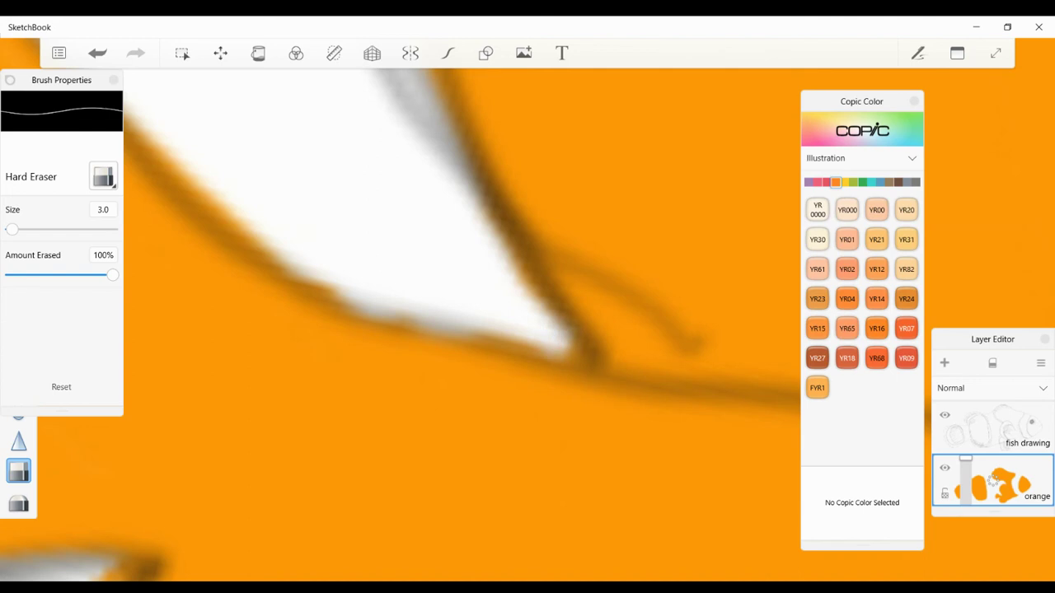
Step: Erase the orange overspill outside the outer edge and near the tip of the small fin lobe
scroll(462, 326, down, 5)
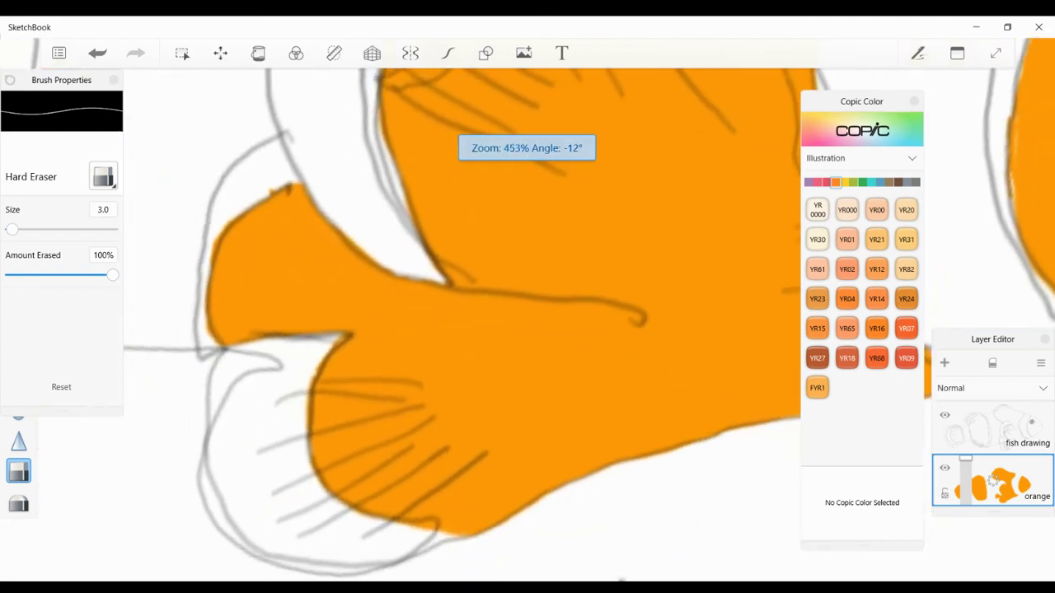
scroll(461, 325, up, 5)
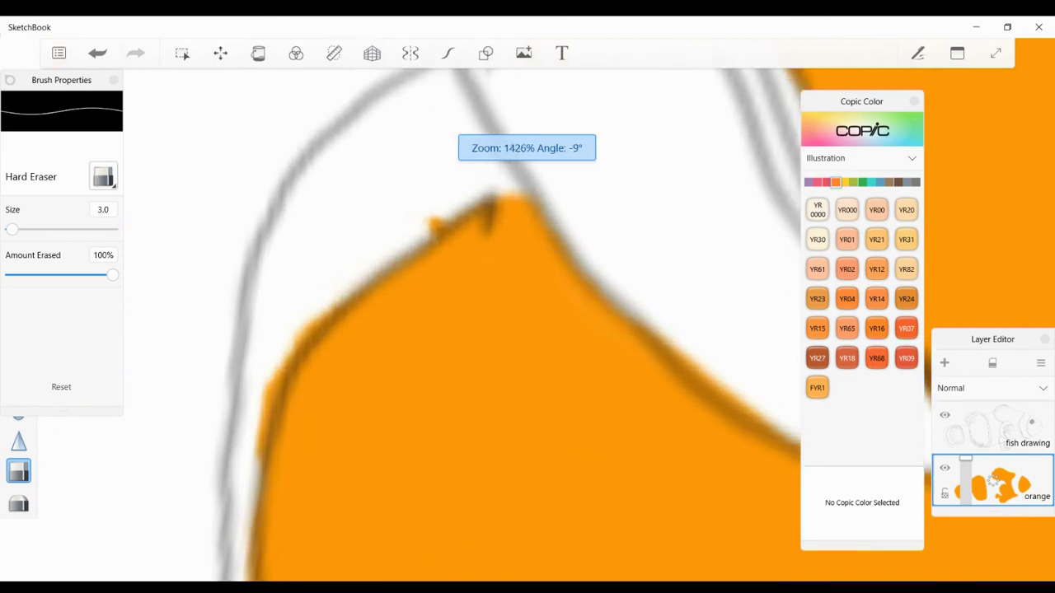
mouse_move(432, 221)
mouse_down()
mouse_move(449, 232)
mouse_move(467, 218)
mouse_up()
mouse_move(310, 324)
mouse_down()
mouse_move(293, 340)
mouse_move(247, 475)
mouse_up()
drag(315, 323, 258, 417)
drag(354, 286, 312, 324)
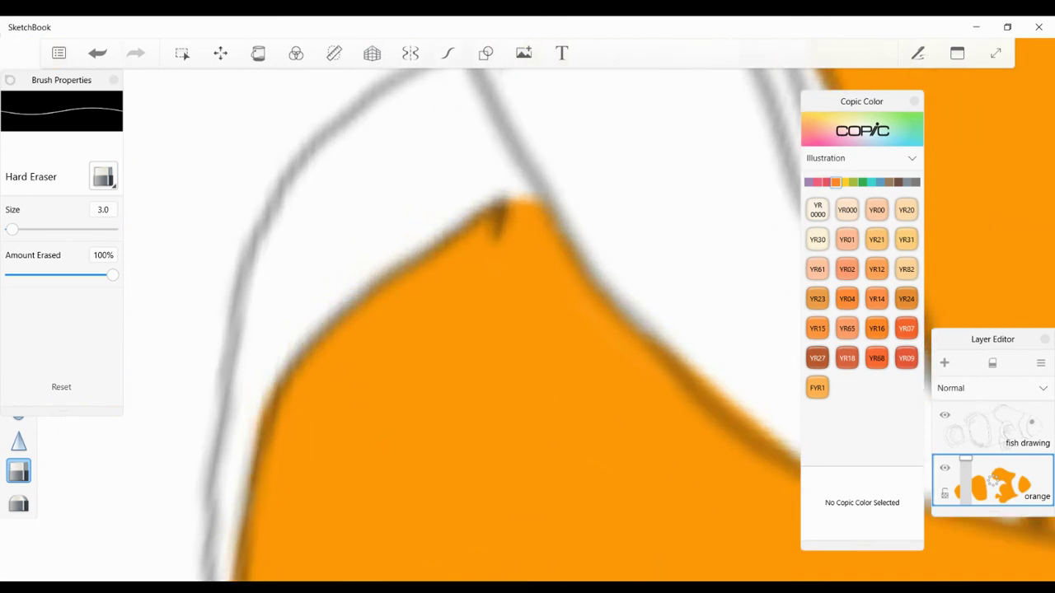
Step: Erase the orange overspill along the lower outer edge of the small fin lobe with the Hard Eraser
scroll(462, 326, down, 5)
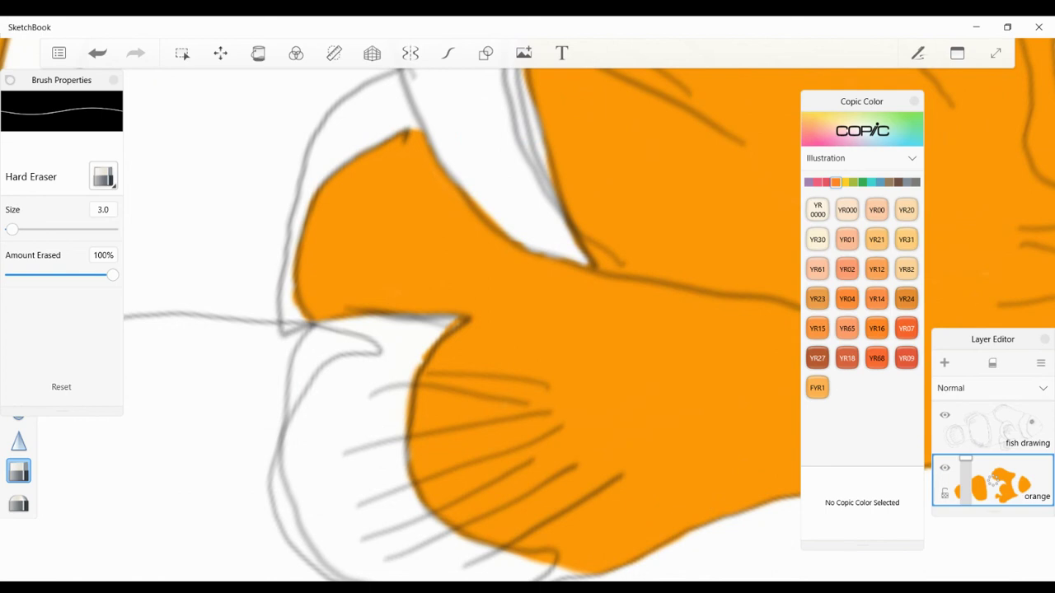
scroll(461, 325, up, 5)
mouse_move(331, 262)
mouse_down()
mouse_move(335, 340)
mouse_move(368, 384)
mouse_up()
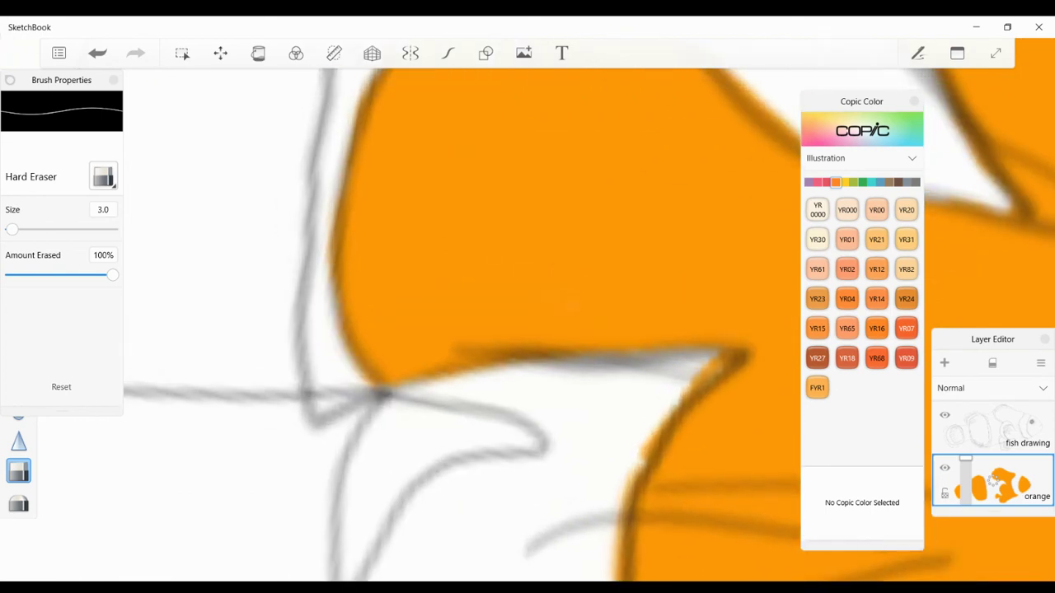
Step: Erase the orange overspill along the curved outline of the lower fin, from the white notch down past the upper fin rays
mouse_move(713, 361)
mouse_down()
mouse_move(647, 449)
mouse_move(620, 536)
mouse_up()
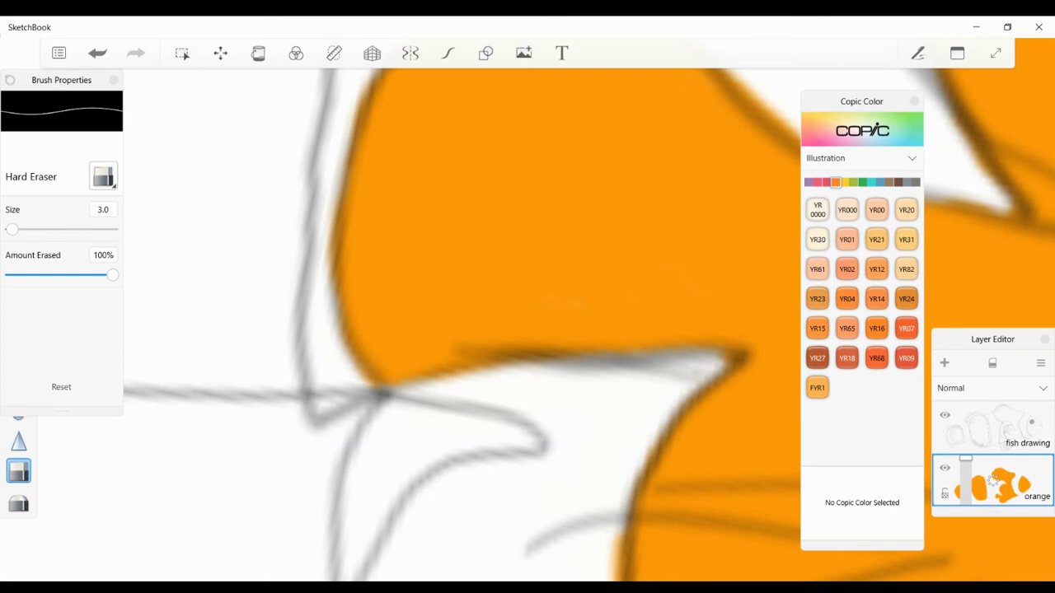
scroll(528, 396, up, 2)
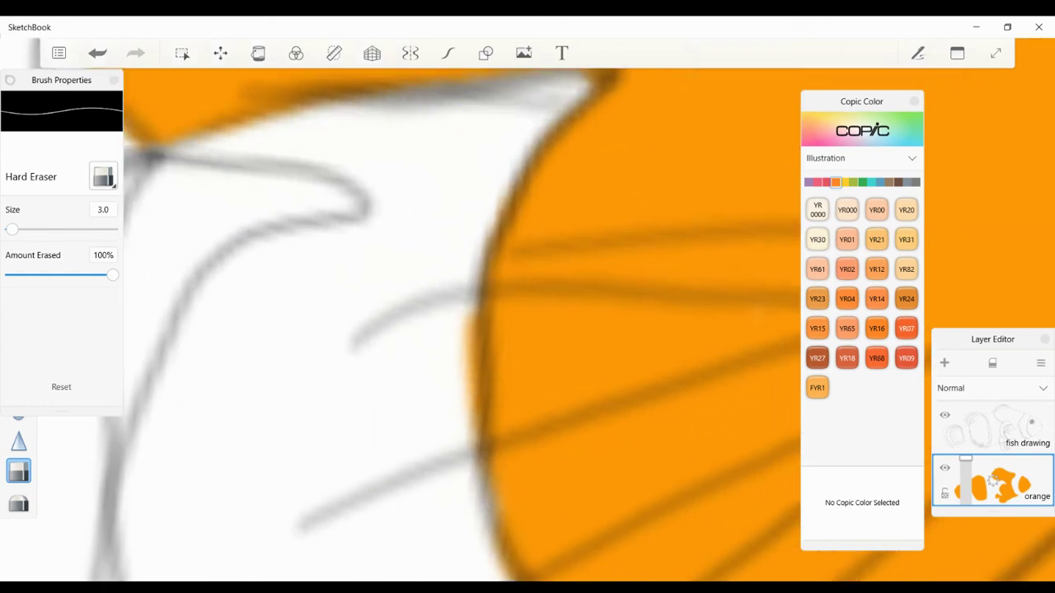
drag(468, 308, 473, 434)
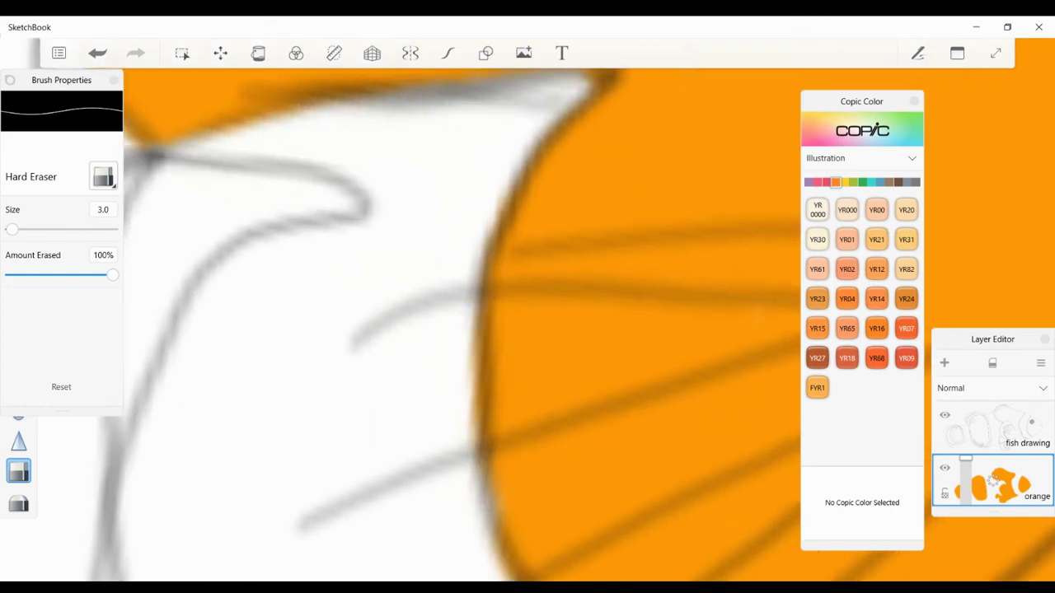
Step: Inspect the orange edges around the lower fin tip and belly, and check the coloring of the whole fish
scroll(527, 330, down, 5)
scroll(527, 330, up, 4)
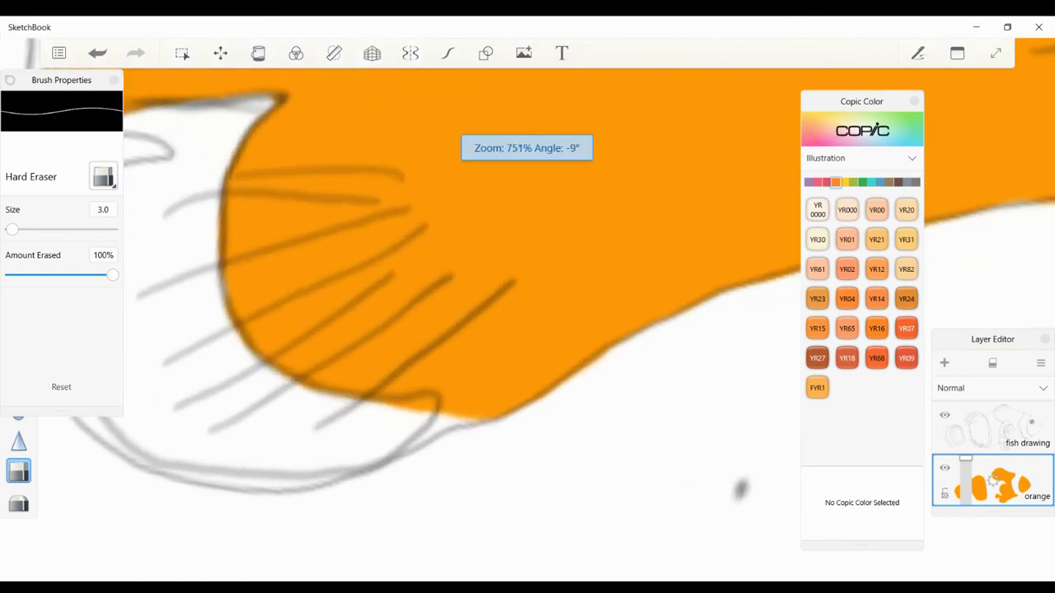
scroll(461, 321, up, 4)
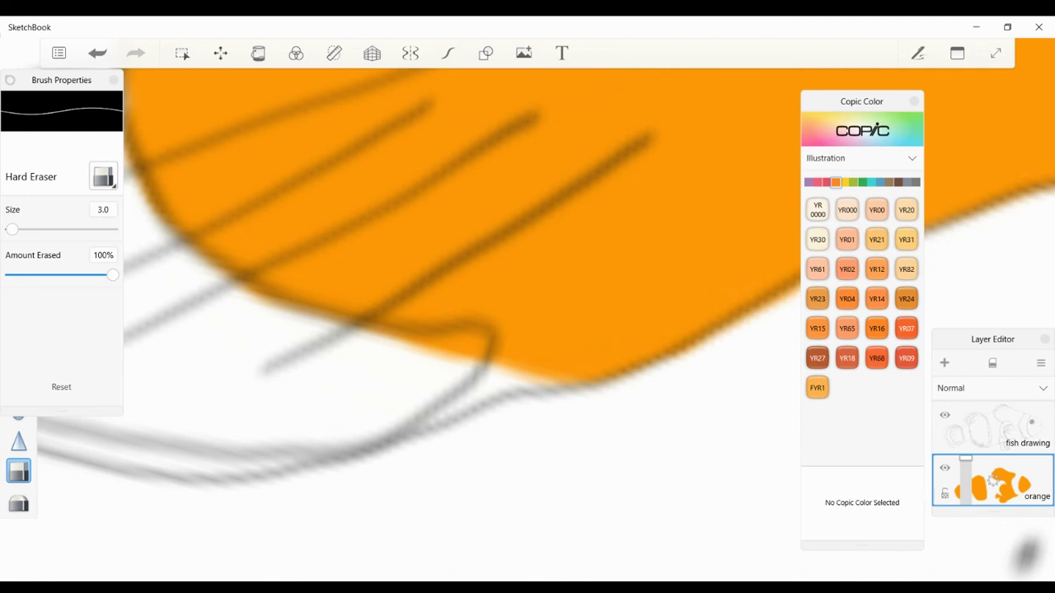
scroll(494, 322, down, 6)
scroll(495, 321, down, 3)
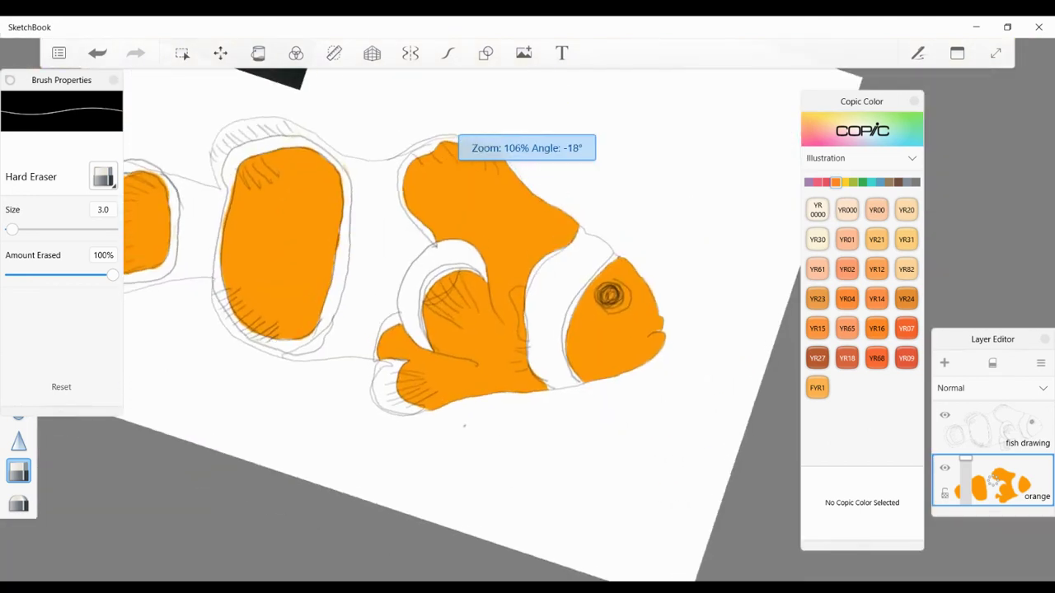
scroll(494, 321, up, 1)
scroll(494, 322, down, 4)
scroll(494, 321, up, 2)
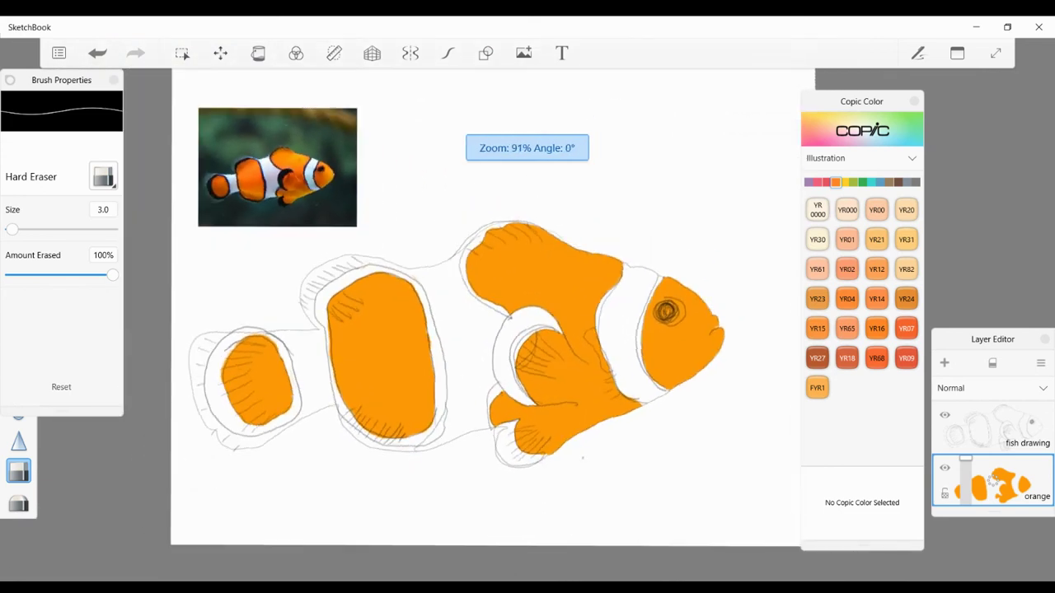
scroll(494, 321, down, 1)
Step: Save the clownfish sketch
key(ctrl+s)
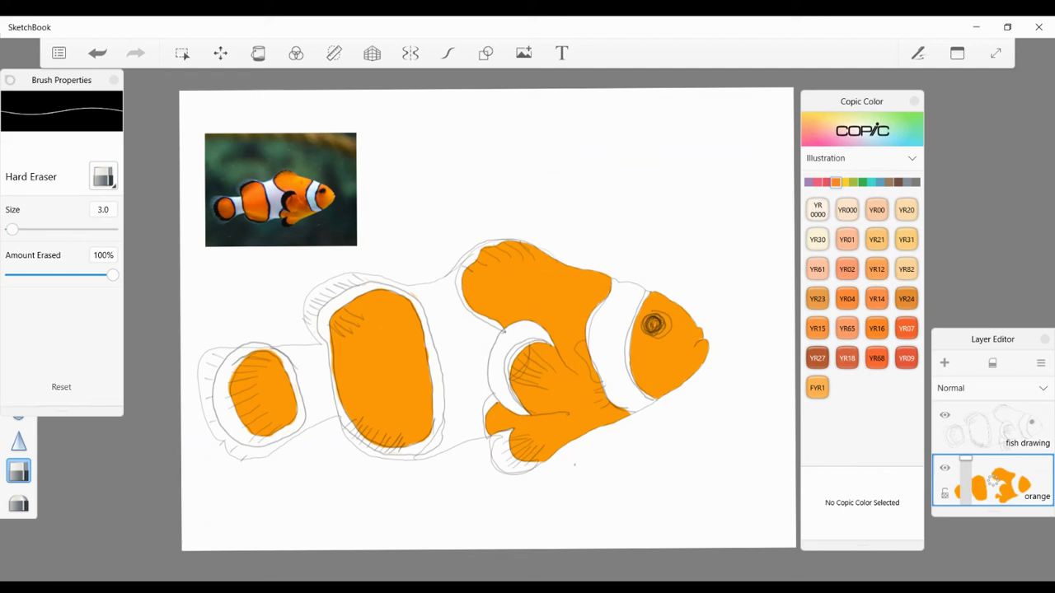
click(58, 55)
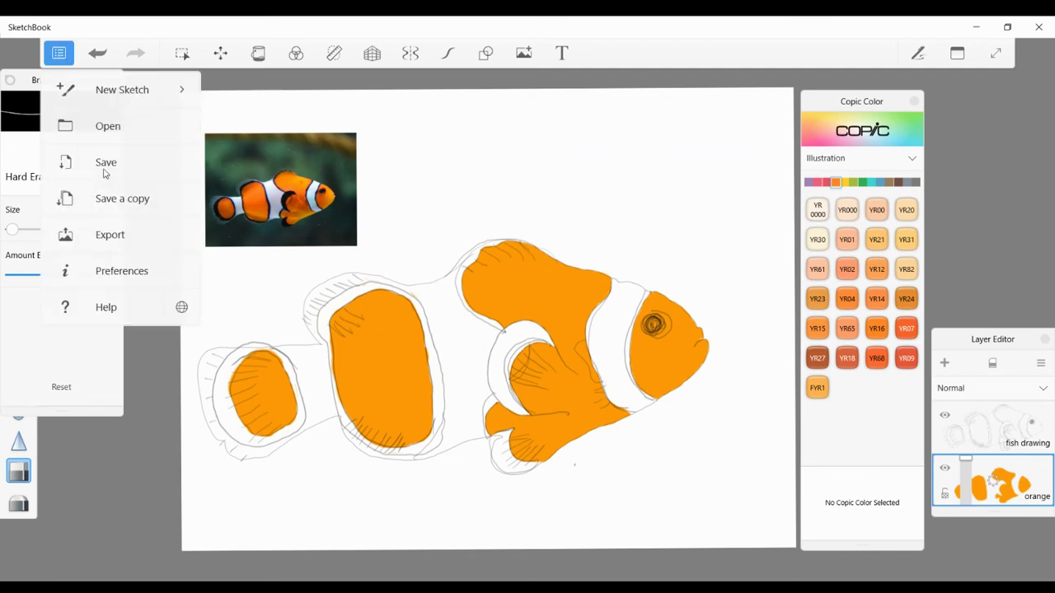
click(105, 165)
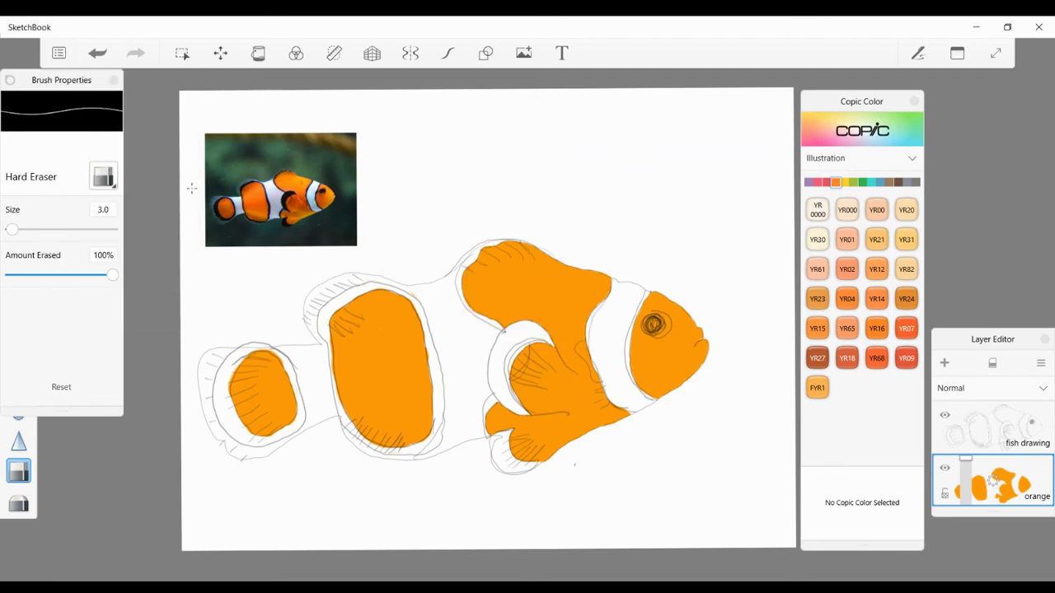